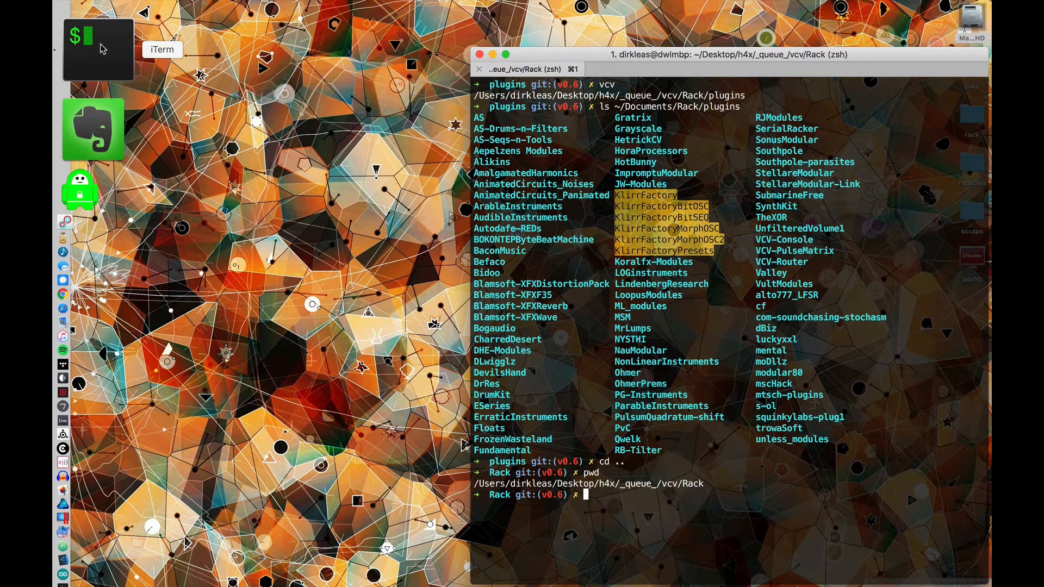
# Step: Print the contents of catalog.json from the Rack directory in the terminal
pyautogui.write('cat catalog.j')
pyautogui.press('Tab')
pyautogui.press('Return')
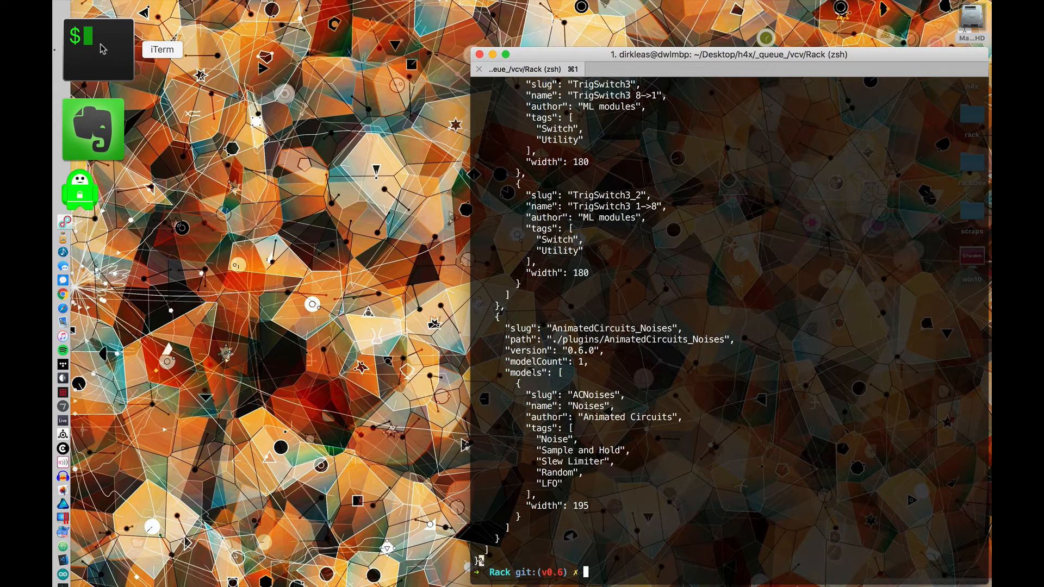
# Step: Pipe catalog.json through jq to print the catalog with formatted syntax colouring
pyautogui.press('Up')
pyautogui.write('|jq')
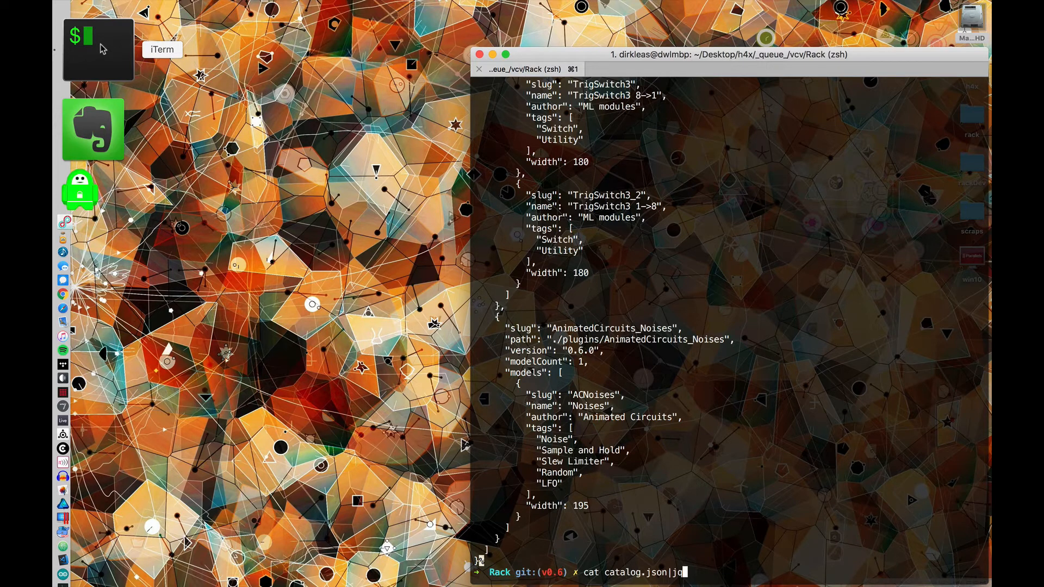
pyautogui.press('Return')
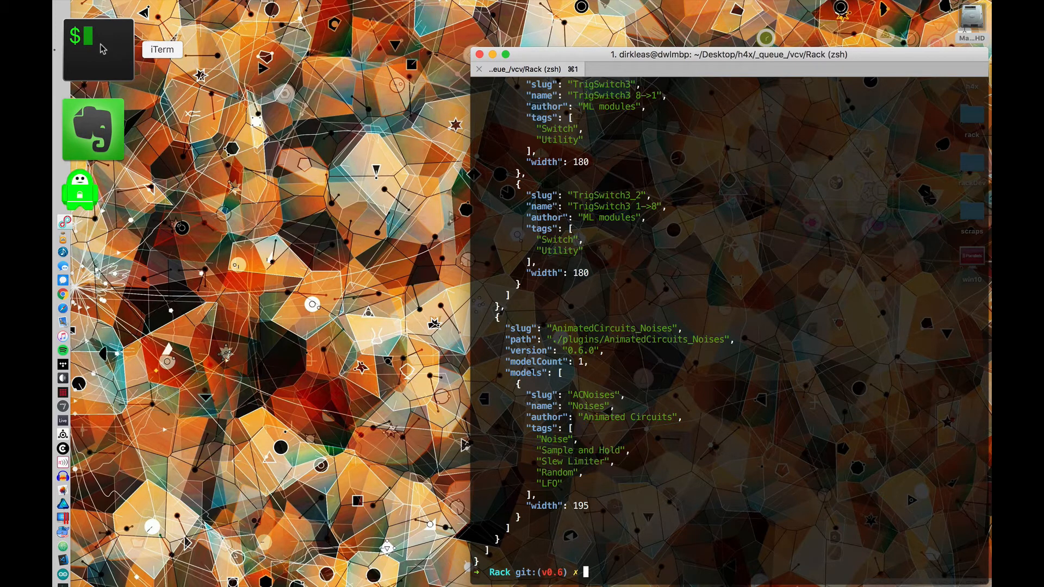
pyautogui.hotkey('ctrl', 'l')
pyautogui.press('Up')
pyautogui.press('Return')
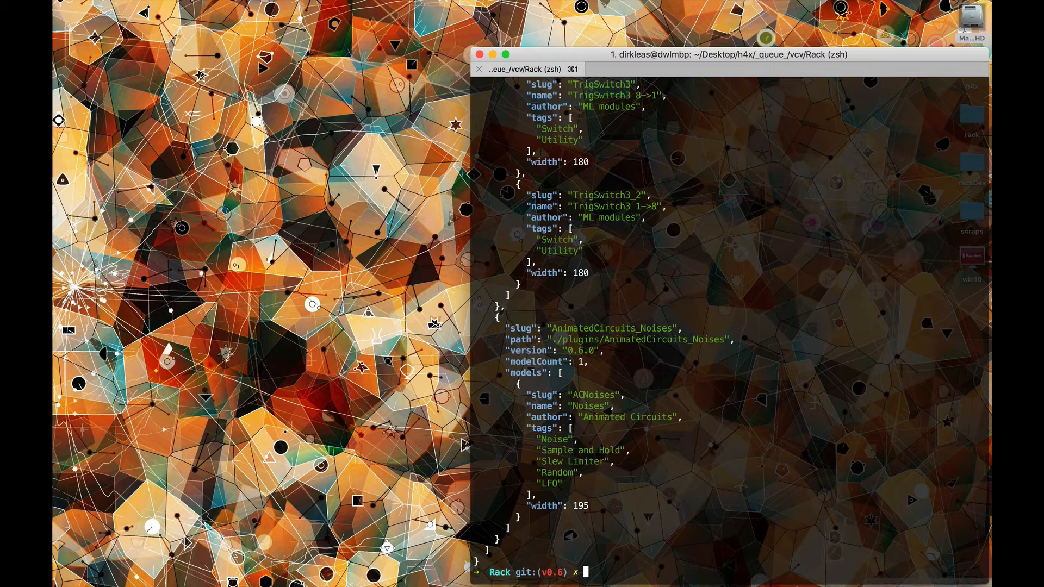
# Step: Print catalog.json through jq without its plugin list, using the filter 'del(.plugins)'
pyautogui.press('Up')
pyautogui.write('|jq')
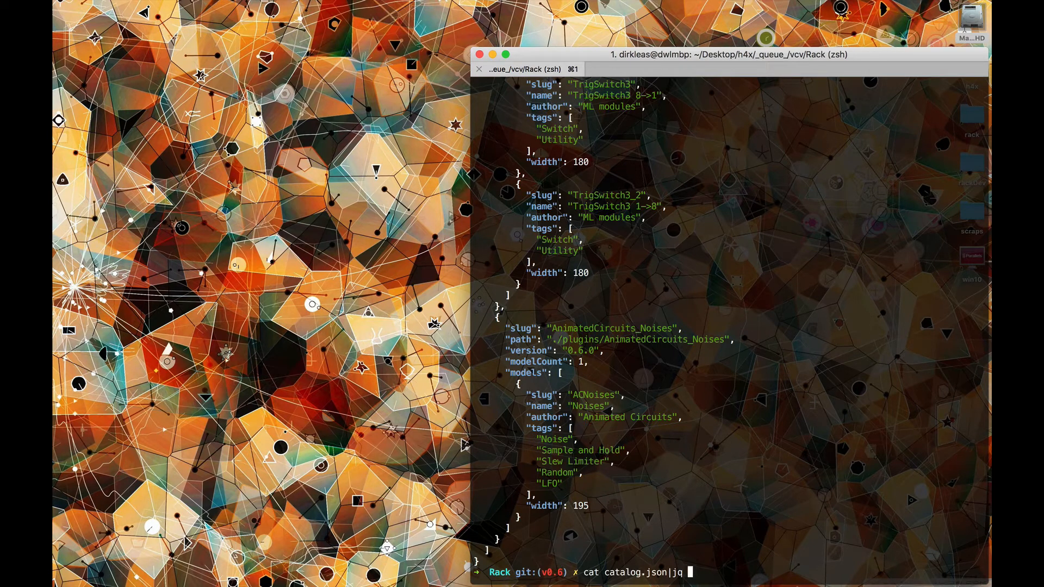
pyautogui.write(" 'del(.plugins')")
pyautogui.press('BackSpace')
pyautogui.press('BackSpace')
pyautogui.write(")'")
pyautogui.press('Return')
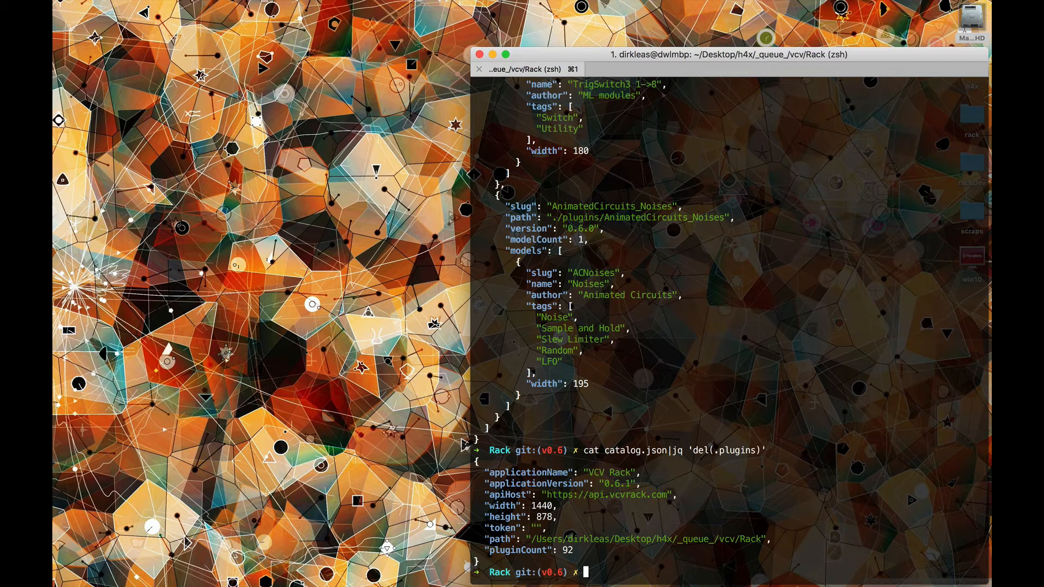
# Step: Launch VCV Rack from the terminal with the rack command
pyautogui.write('run')
pyautogui.press('Return')
pyautogui.write('rack')
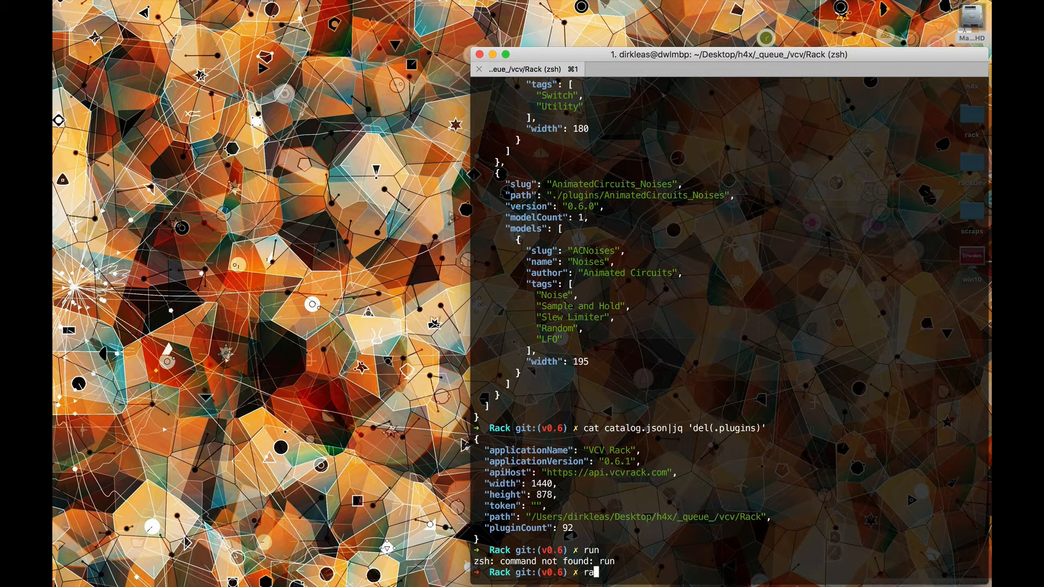
pyautogui.press('BackSpace')
pyautogui.press('BackSpace')
pyautogui.press('BackSpace')
pyautogui.press('BackSpace')
pyautogui.write('rack')
pyautogui.press('Return')
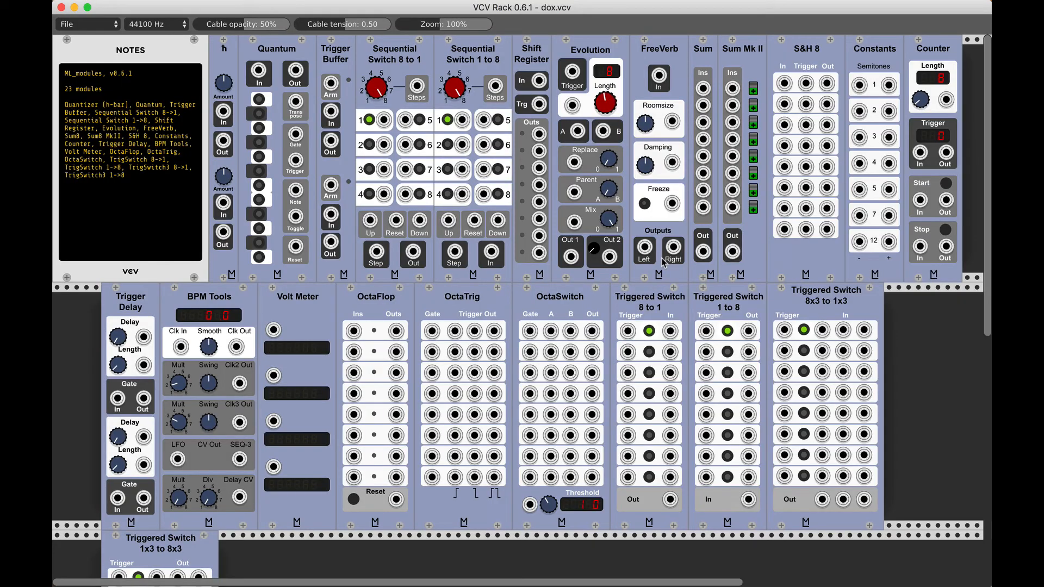
# Step: Start a new patch, clearing the current dox.vcv patch
pyautogui.click(94, 28)
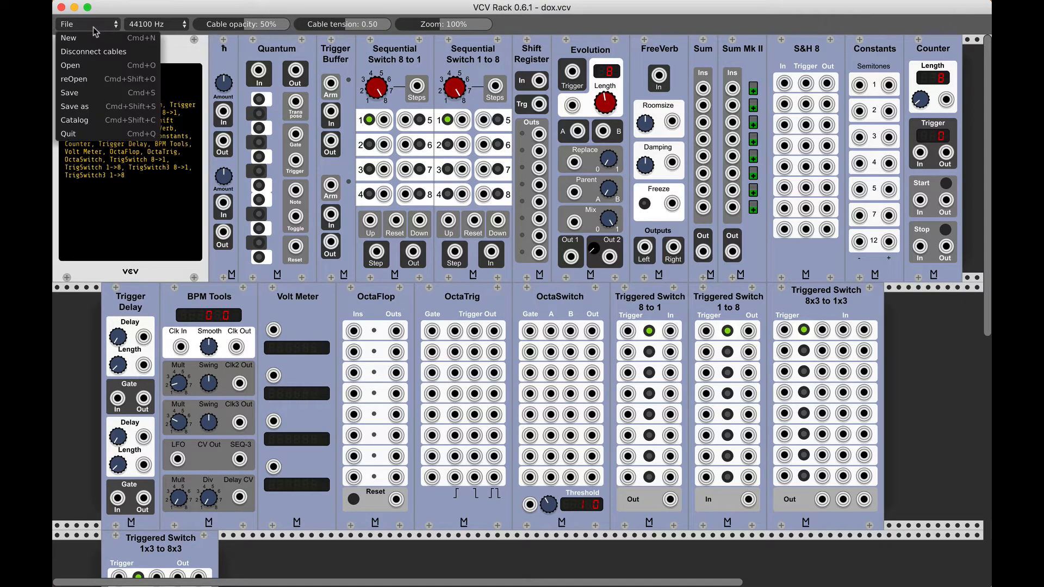
pyautogui.click(86, 42)
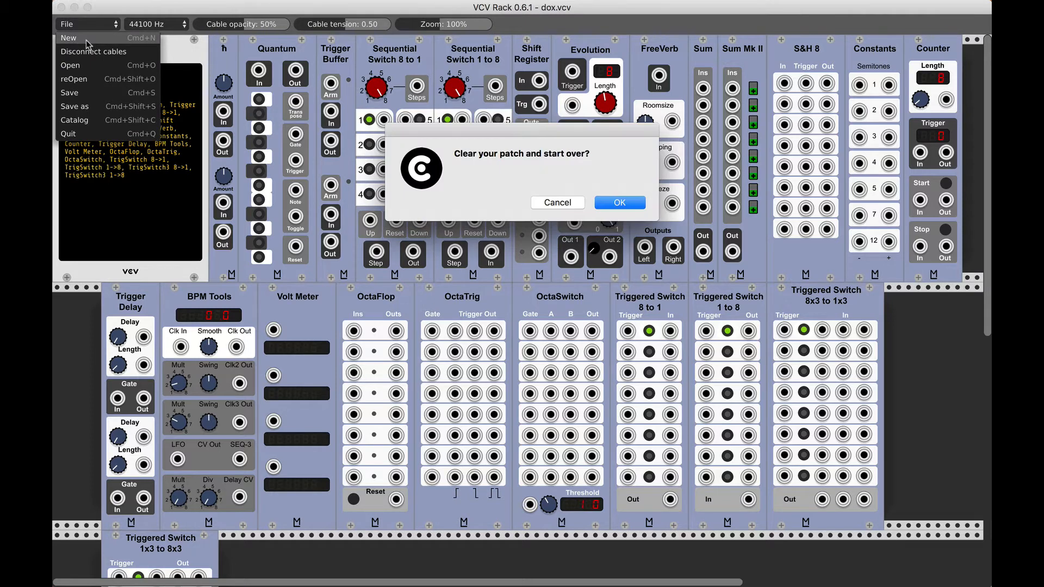
pyautogui.click(619, 203)
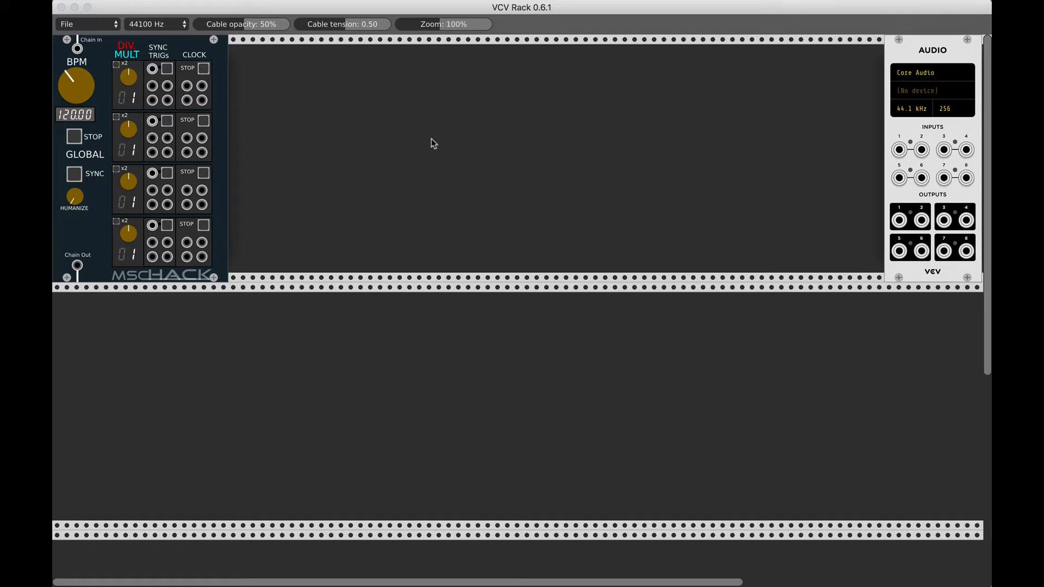
# Step: Read the explanation in the Catalog command's confirmation dialog and cancel it without generating a catalog
pyautogui.click(92, 25)
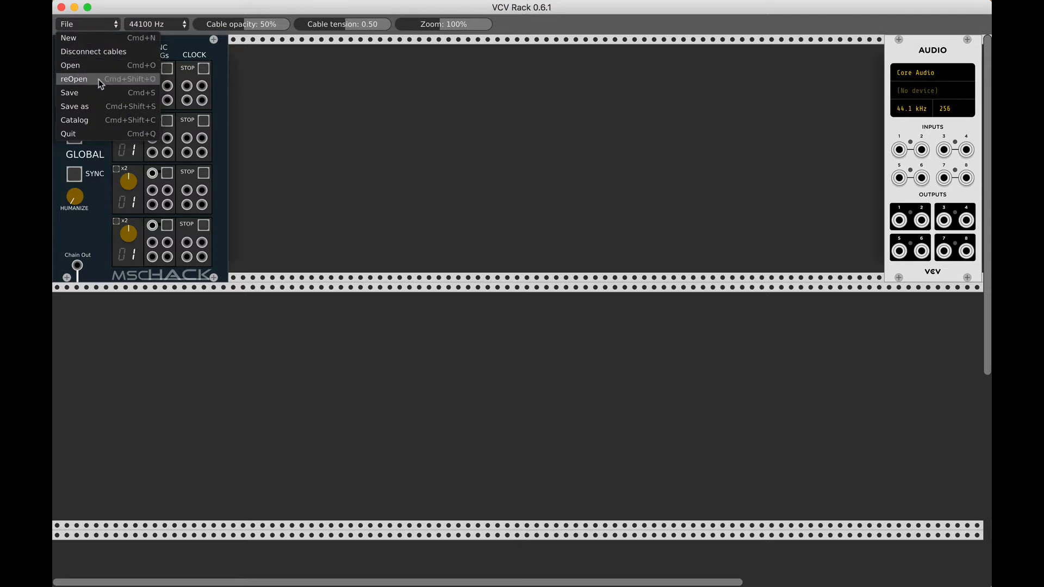
pyautogui.click(131, 124)
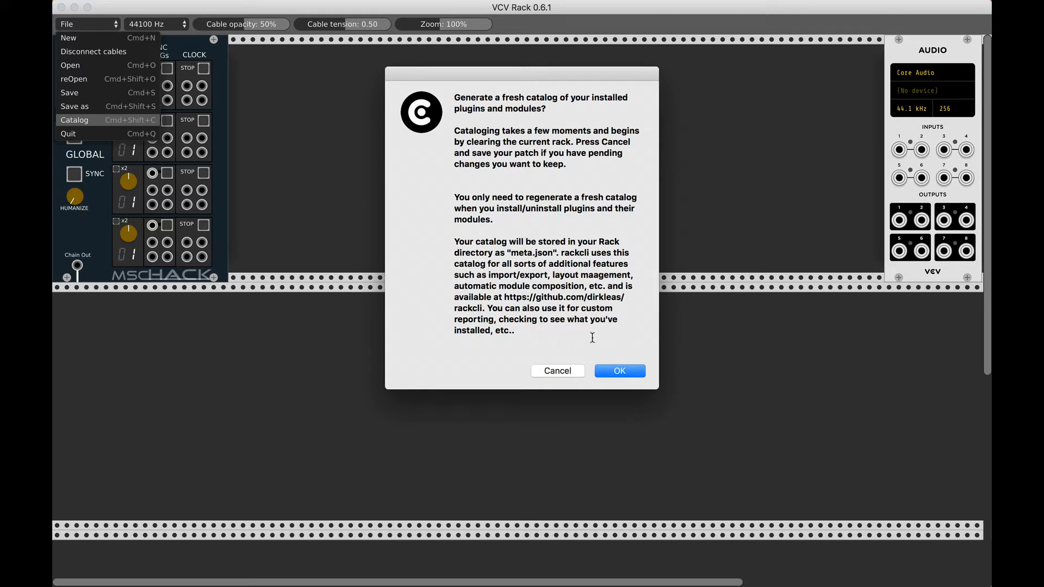
pyautogui.click(570, 373)
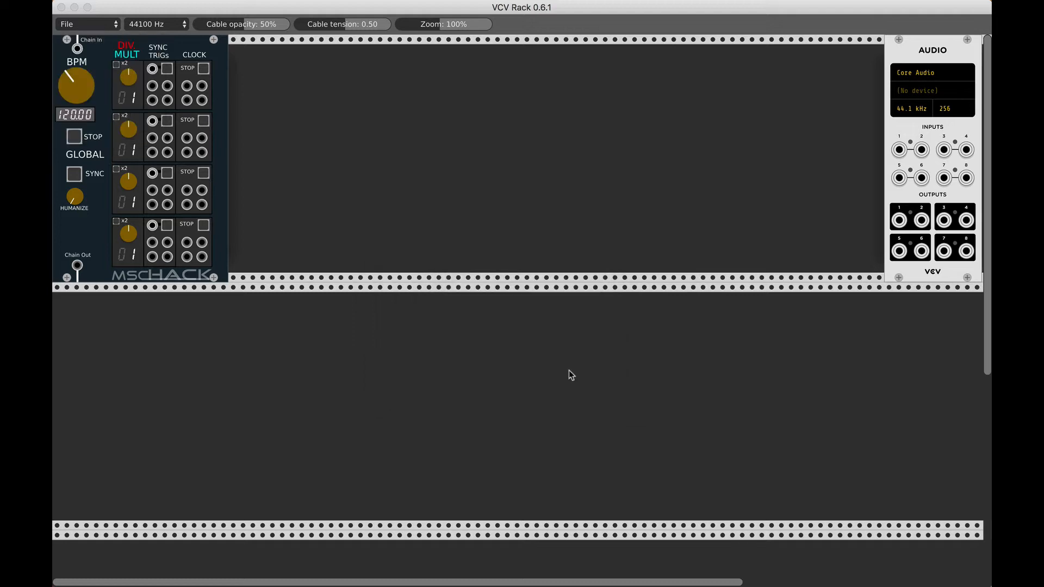
# Step: Generate a fresh catalog of the installed plugins and modules, and quit VCV Rack
pyautogui.click(93, 24)
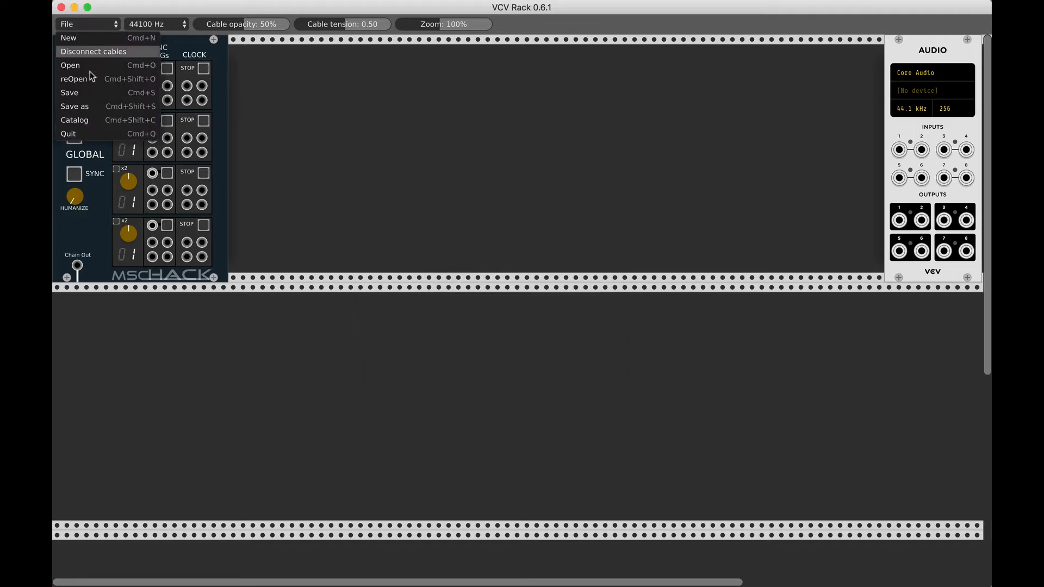
pyautogui.click(81, 121)
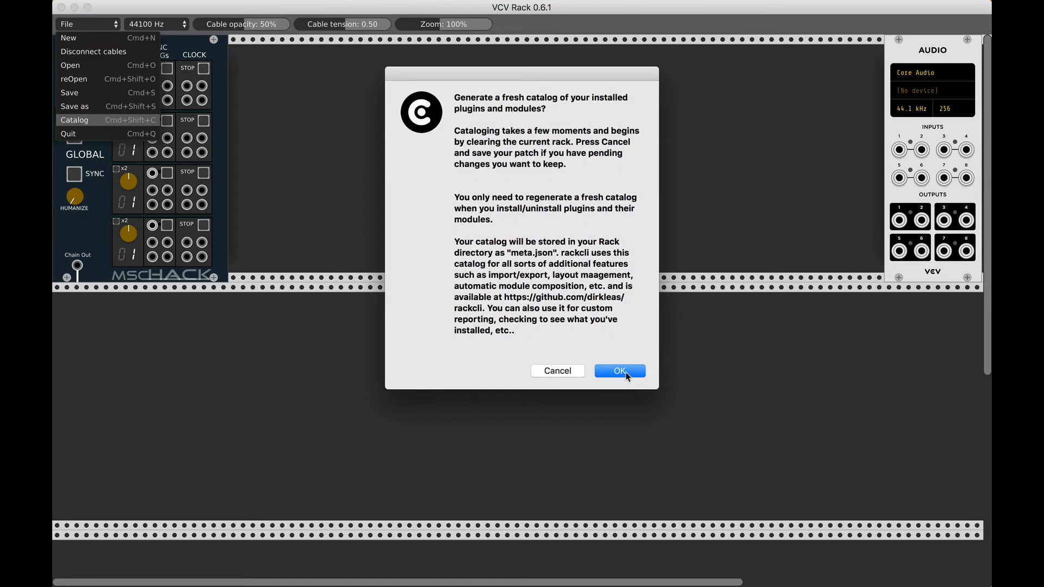
pyautogui.click(620, 371)
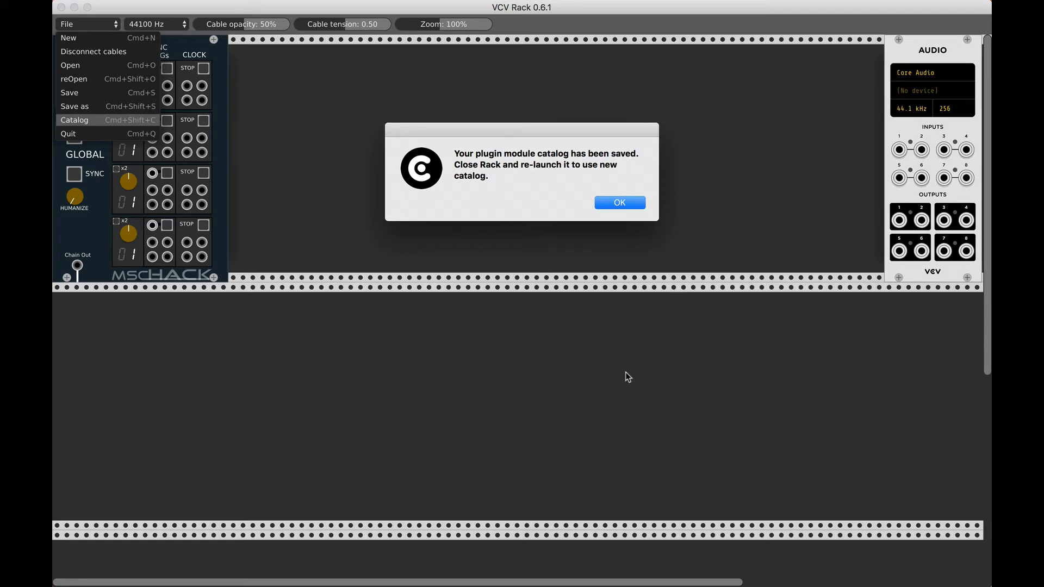
pyautogui.click(624, 204)
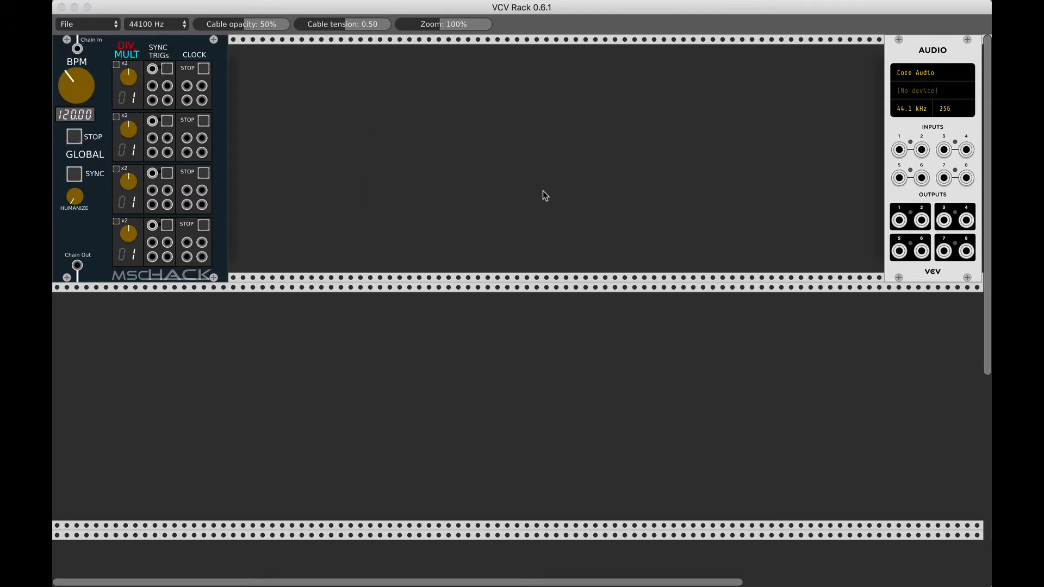
pyautogui.press('super+q')
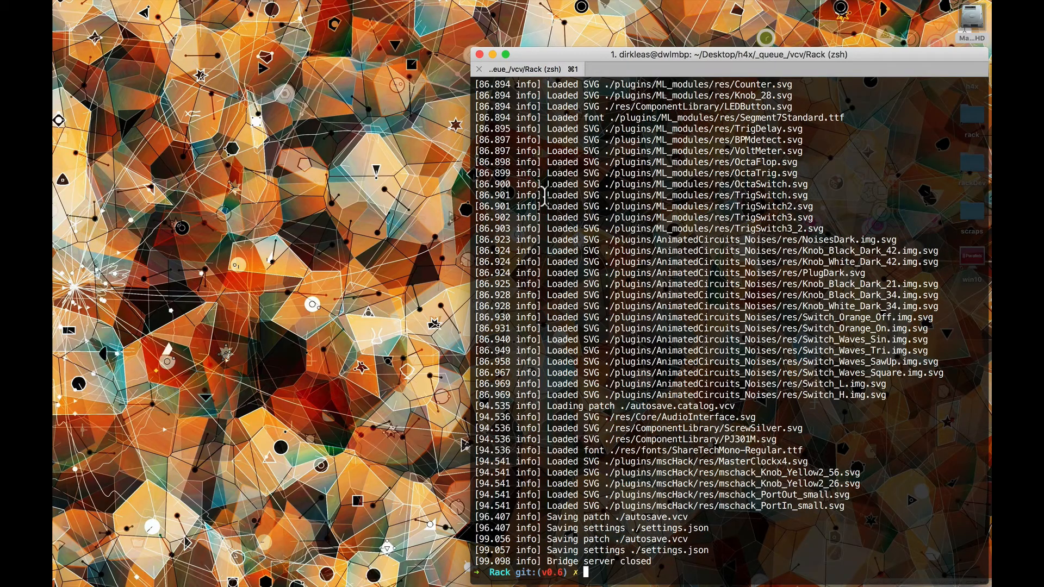
# Step: Rerun the jq 'del(.plugins)' command on the regenerated catalog.json to inspect its top-level fields
pyautogui.press('Up')
pyautogui.press('Up')
pyautogui.press('Up')
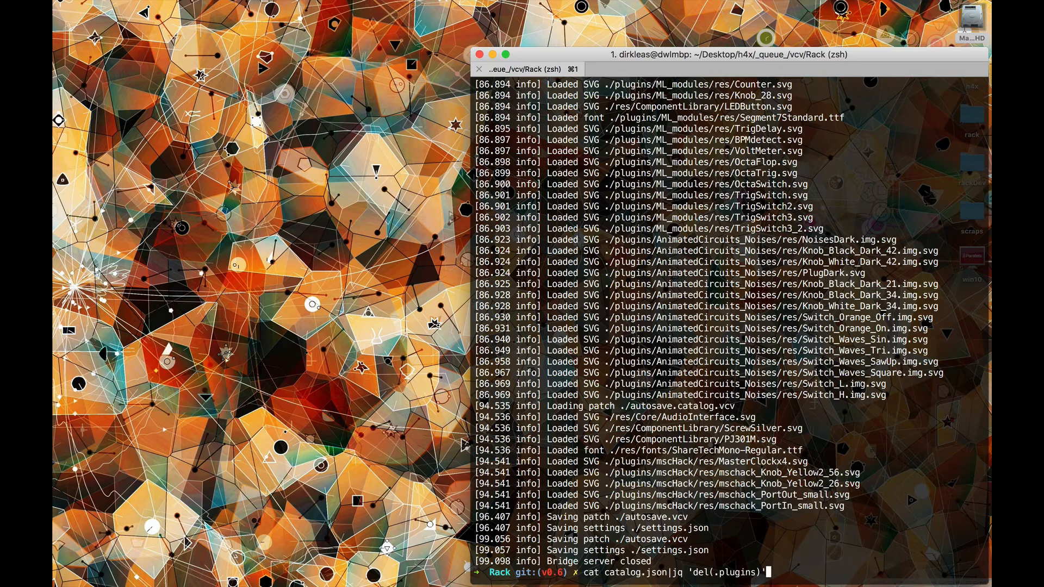
pyautogui.press('Return')
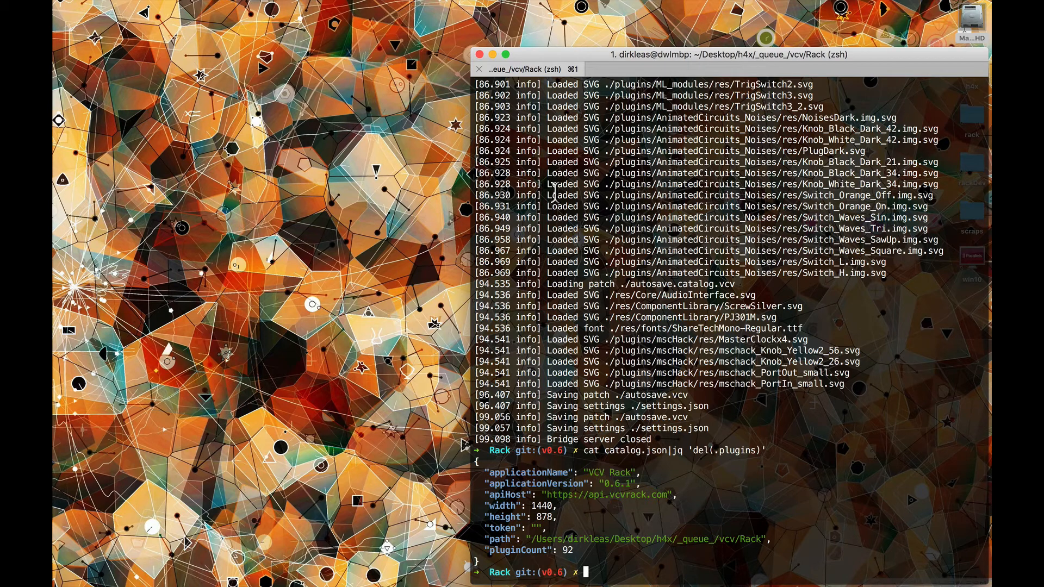
# Step: Switch to Chrome and open the forked Rack repository from the bookmarked GitHub profile
pyautogui.moveTo(54, 217)
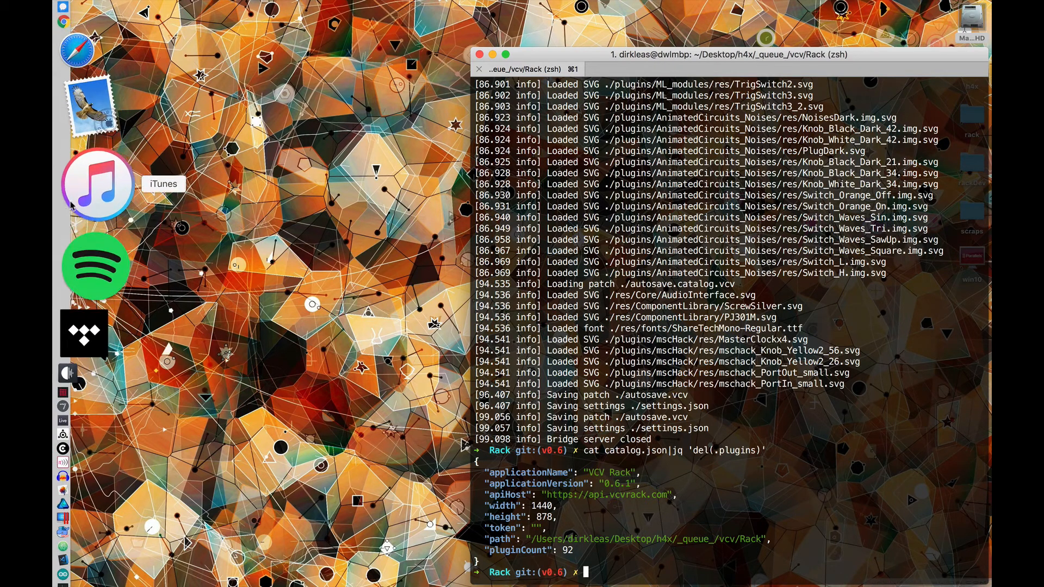
pyautogui.click(91, 157)
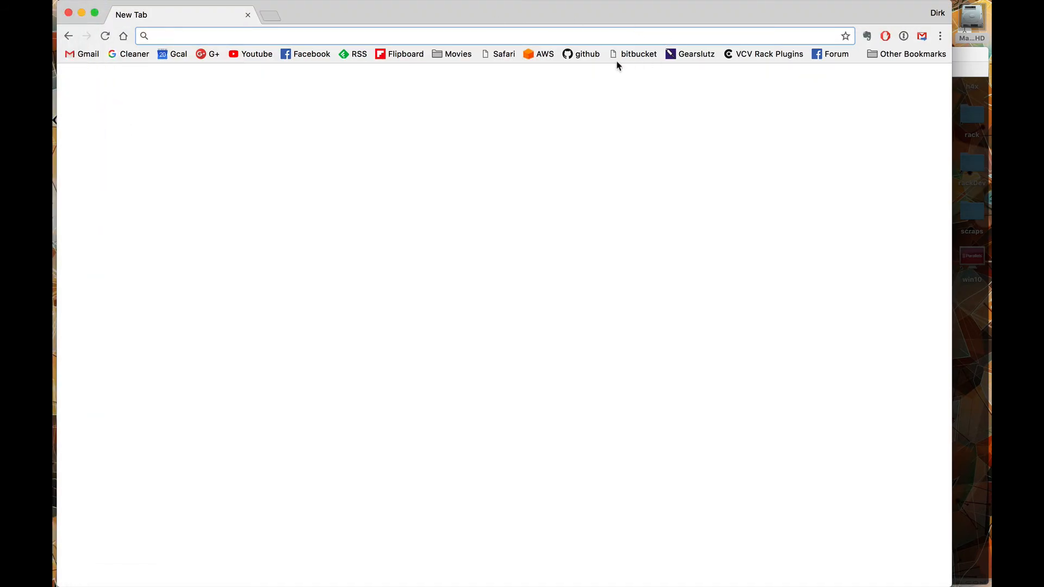
pyautogui.click(586, 54)
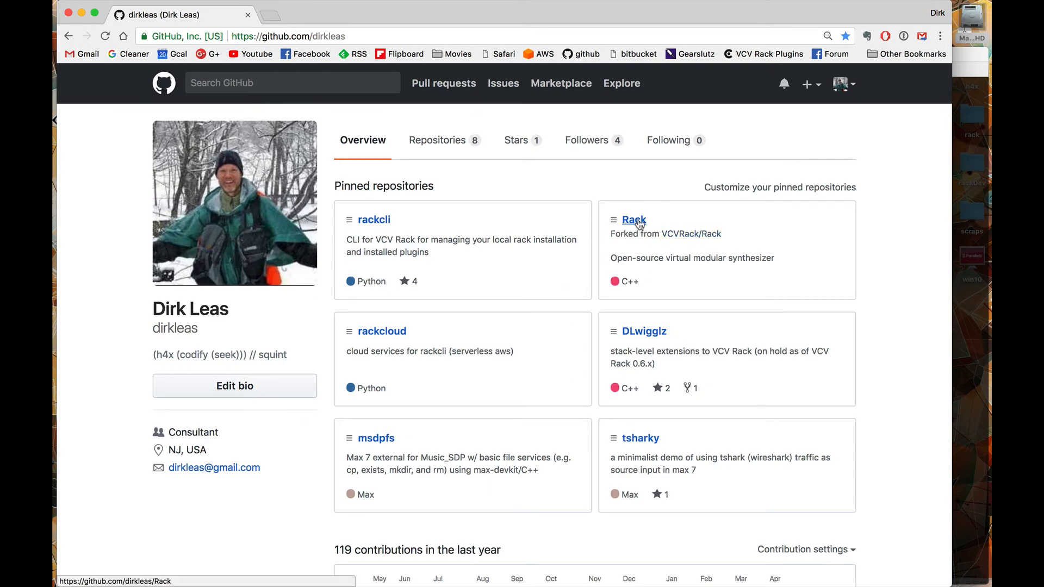
pyautogui.click(638, 222)
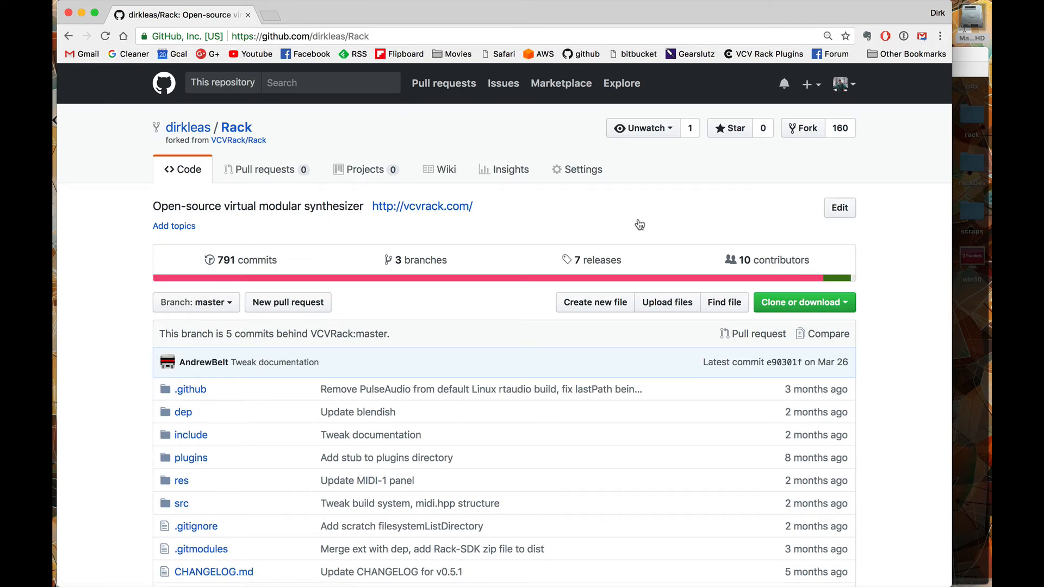
# Step: Examine the README's Building section, highlight the "git checkout v0.5" example, and hide the browser to return to the terminal
pyautogui.scroll(-7, 434, 343)
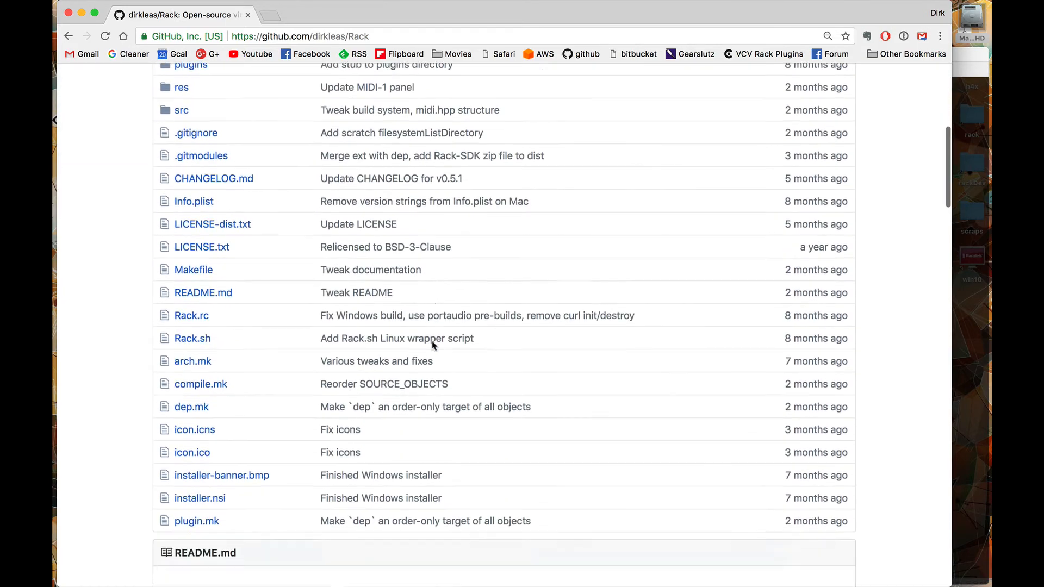
pyautogui.scroll(-12, 433, 344)
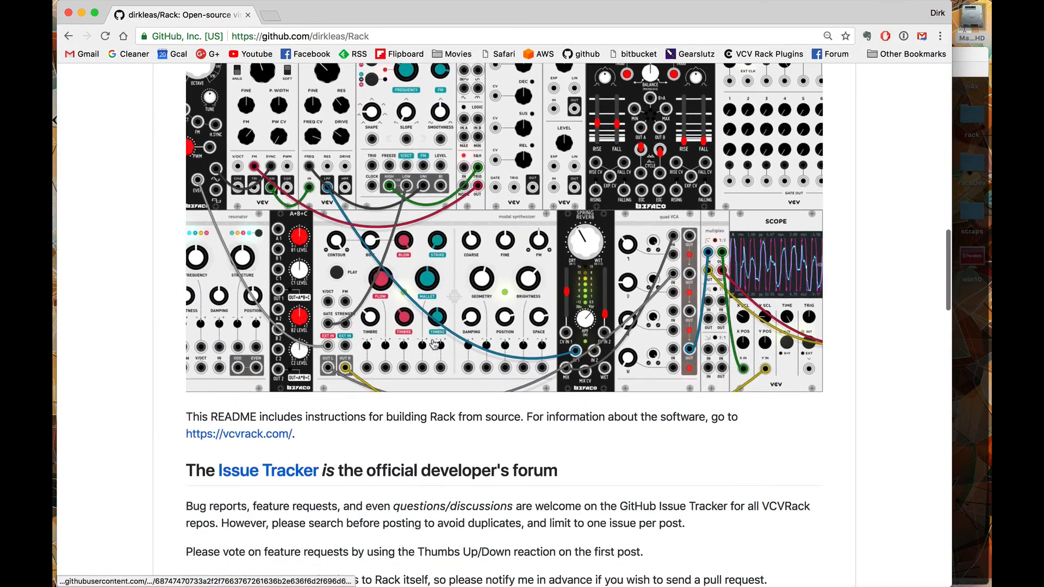
pyautogui.scroll(-17, 433, 344)
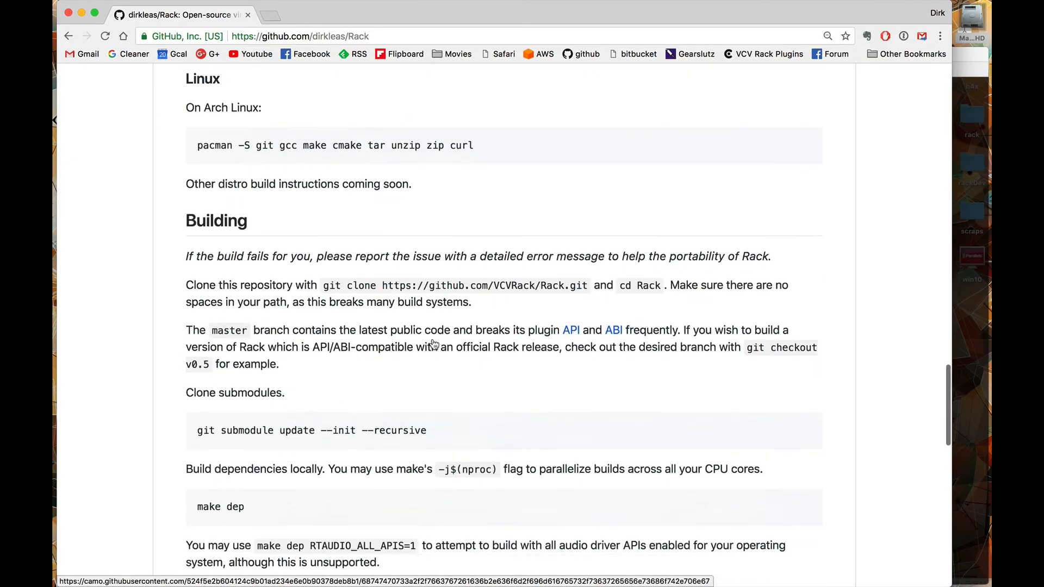
pyautogui.scroll(-1, 433, 343)
pyautogui.rightClick(438, 329)
pyautogui.click(396, 346)
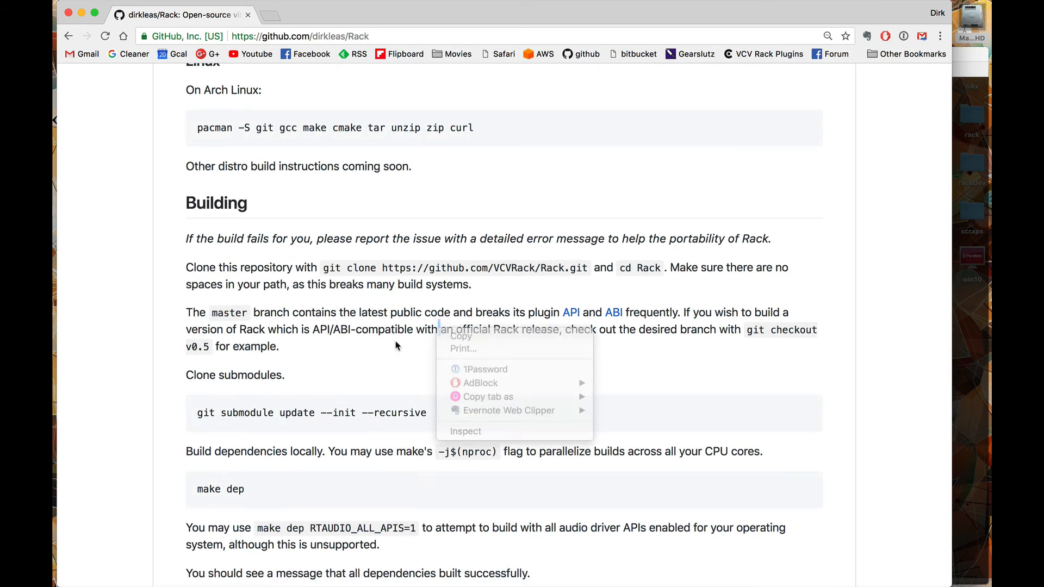
pyautogui.scroll(-3, 396, 346)
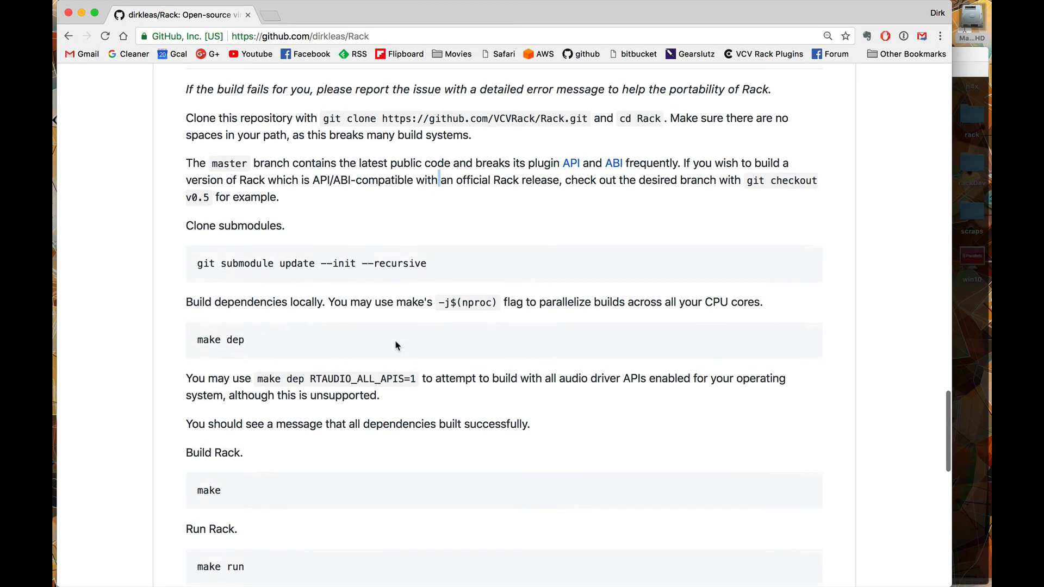
pyautogui.scroll(2, 396, 345)
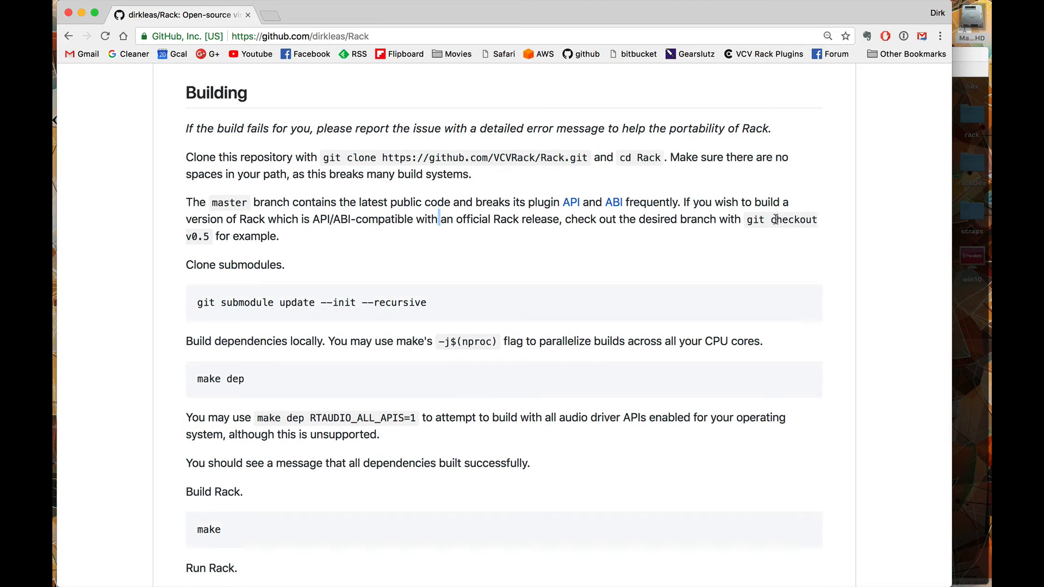
pyautogui.moveTo(746, 220); pyautogui.dragTo(754, 236)
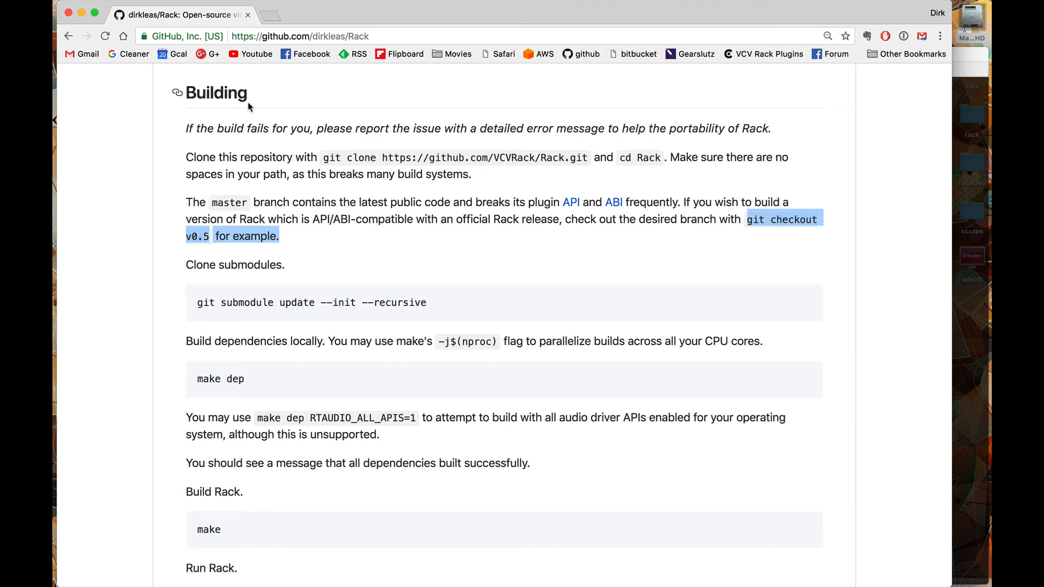
pyautogui.press('super+h')
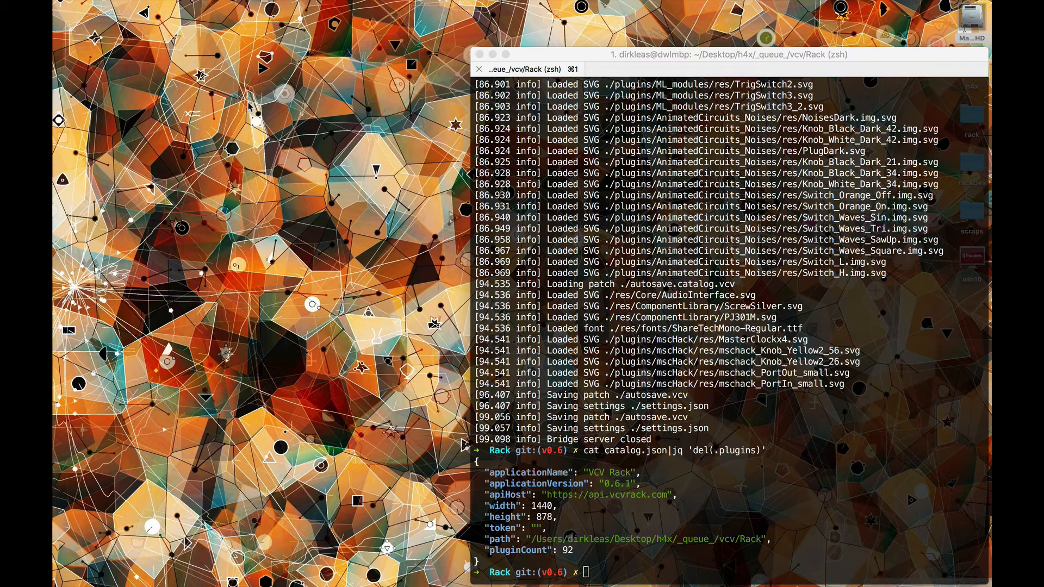